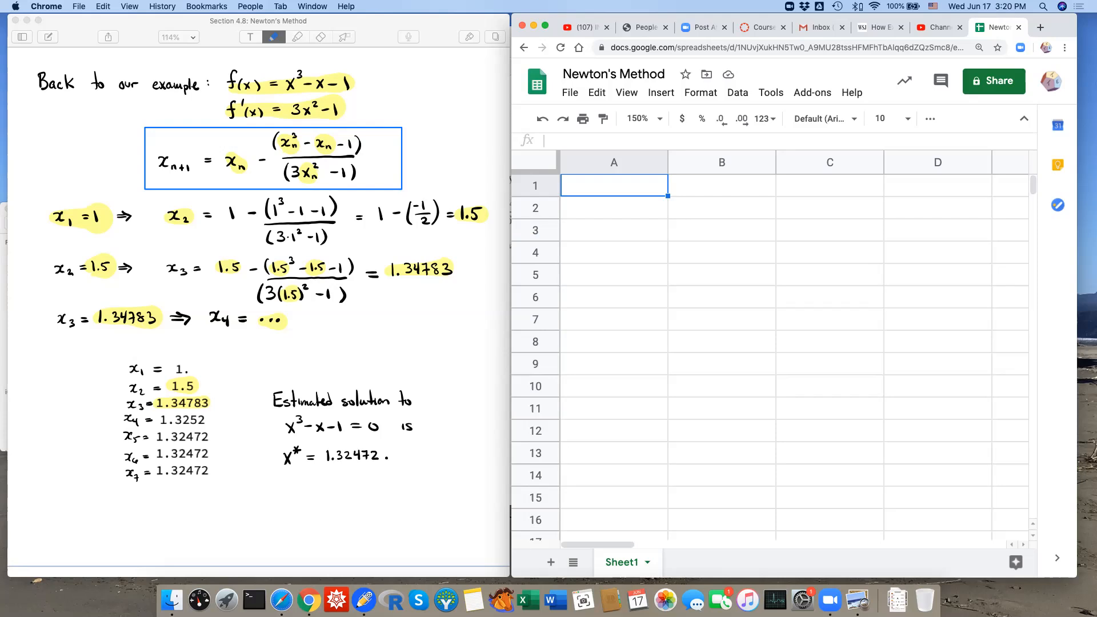
# Enter the iteration numbers 1, 2 and 3 in A1:A3.
pyautogui.write('1')
pyautogui.press('Return')
pyautogui.write('2')
pyautogui.press('Return')
pyautogui.write('3')
pyautogui.press('Return')
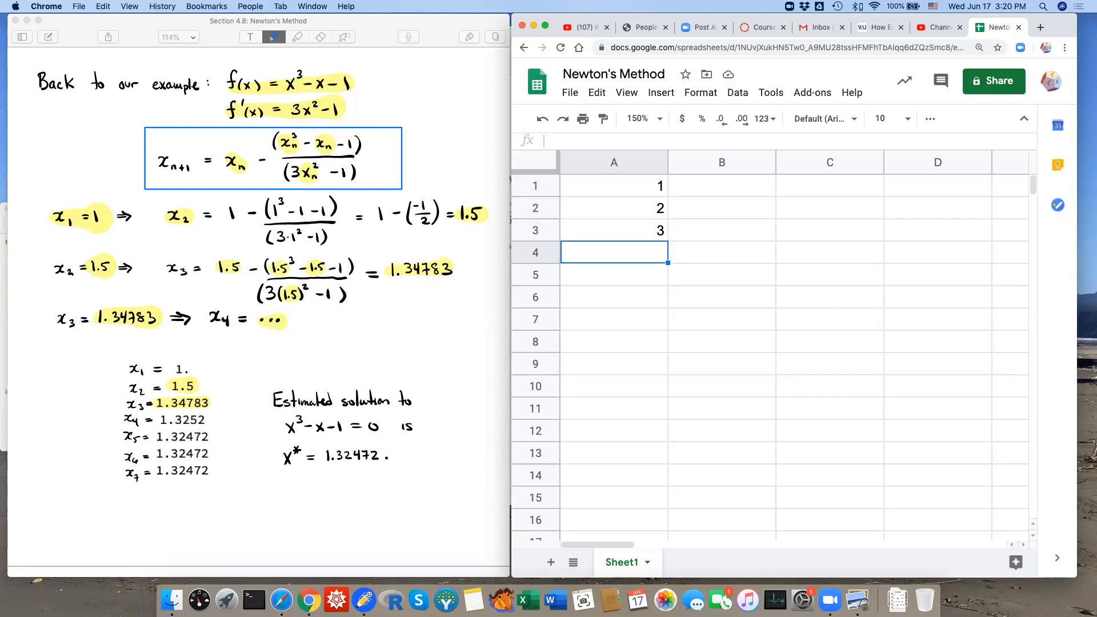
# Extend the numbering from A1:A3 down to 10 in A10 with the fill handle.
pyautogui.click(615, 186)
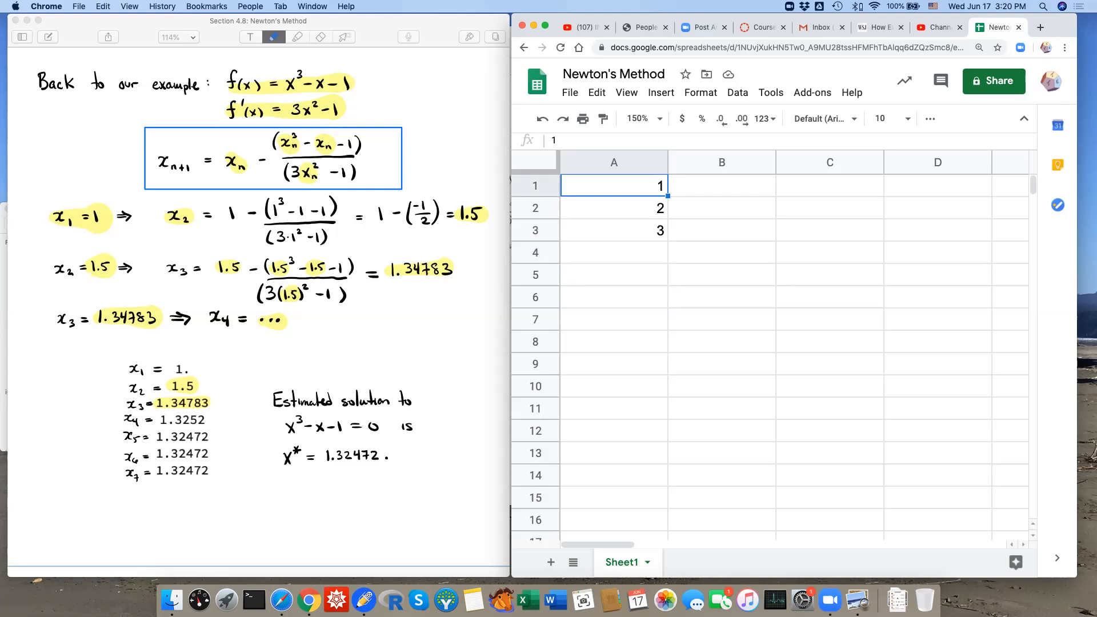
pyautogui.hotkey('shift', 'Down')
pyautogui.hotkey('shift', 'Down')
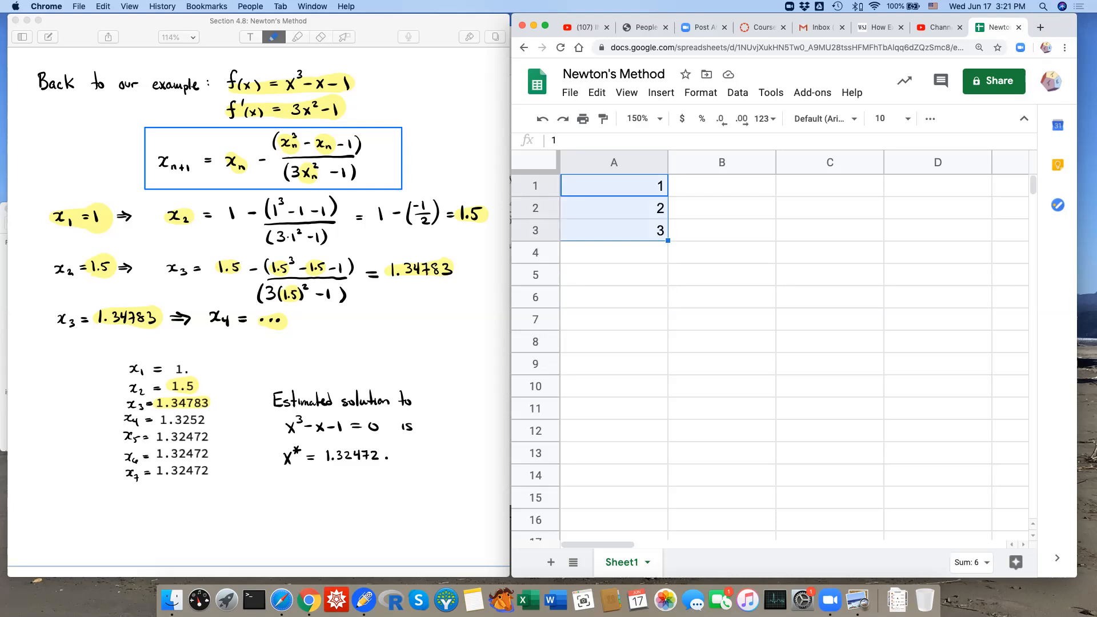
pyautogui.moveTo(667, 240); pyautogui.dragTo(667, 396)
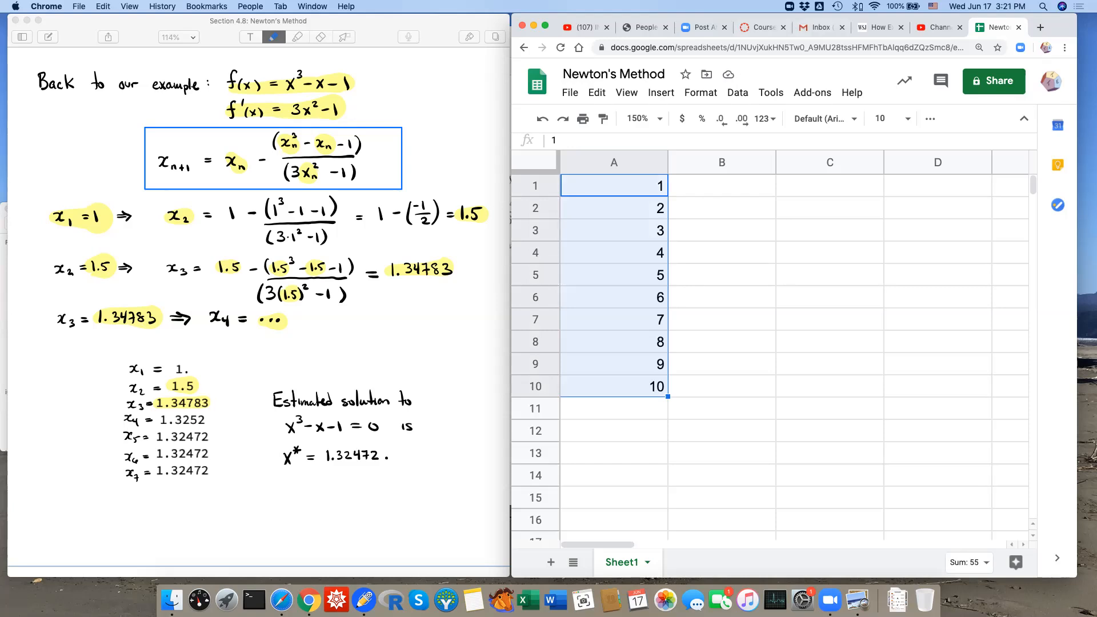
pyautogui.click(722, 186)
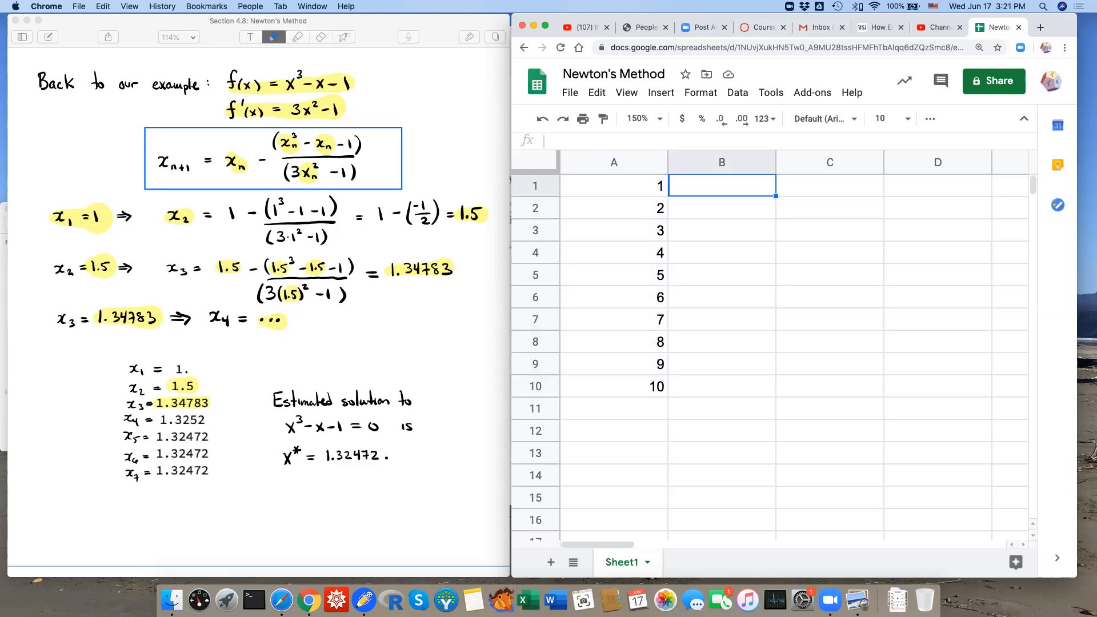
# Enter the starting guess 1 in B1 and begin B2's formula with =B1.
pyautogui.write('1')
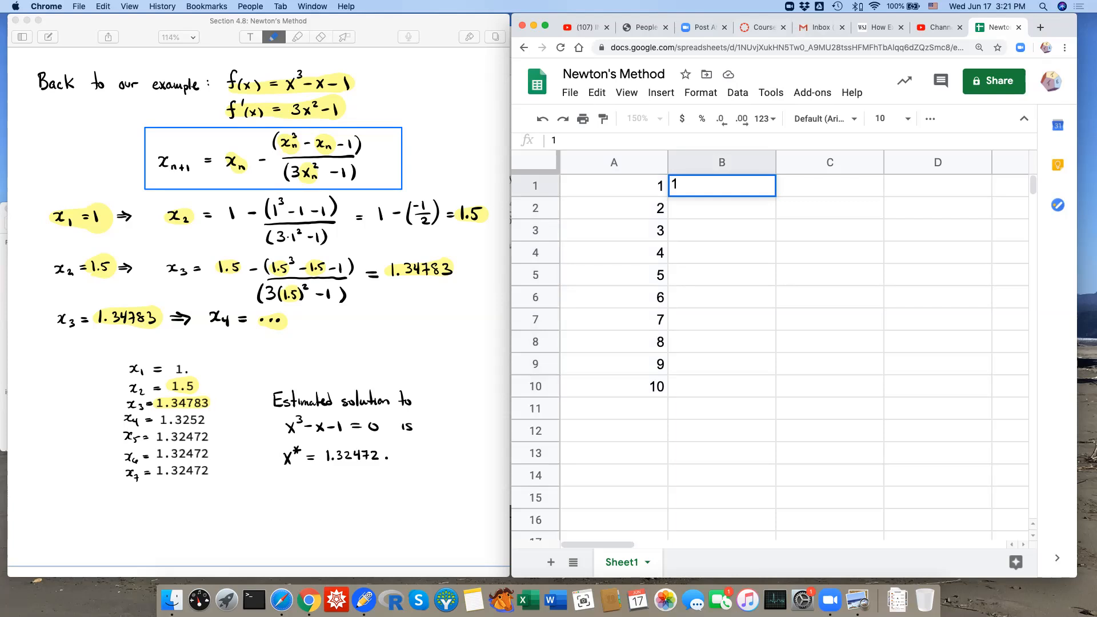
pyautogui.press('Return')
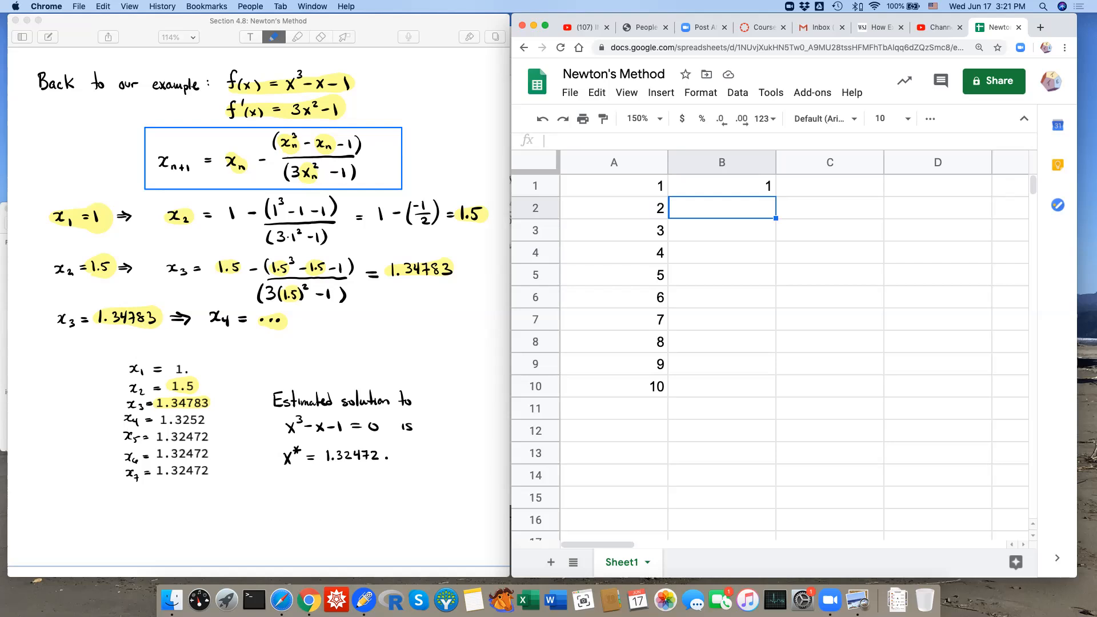
pyautogui.write('=')
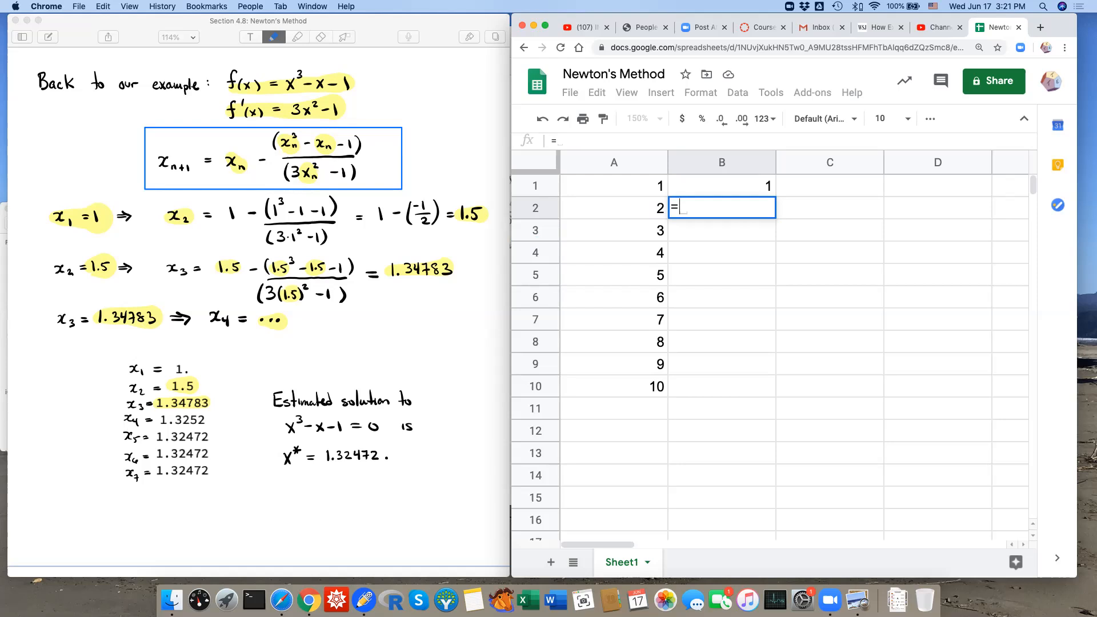
pyautogui.click(722, 186)
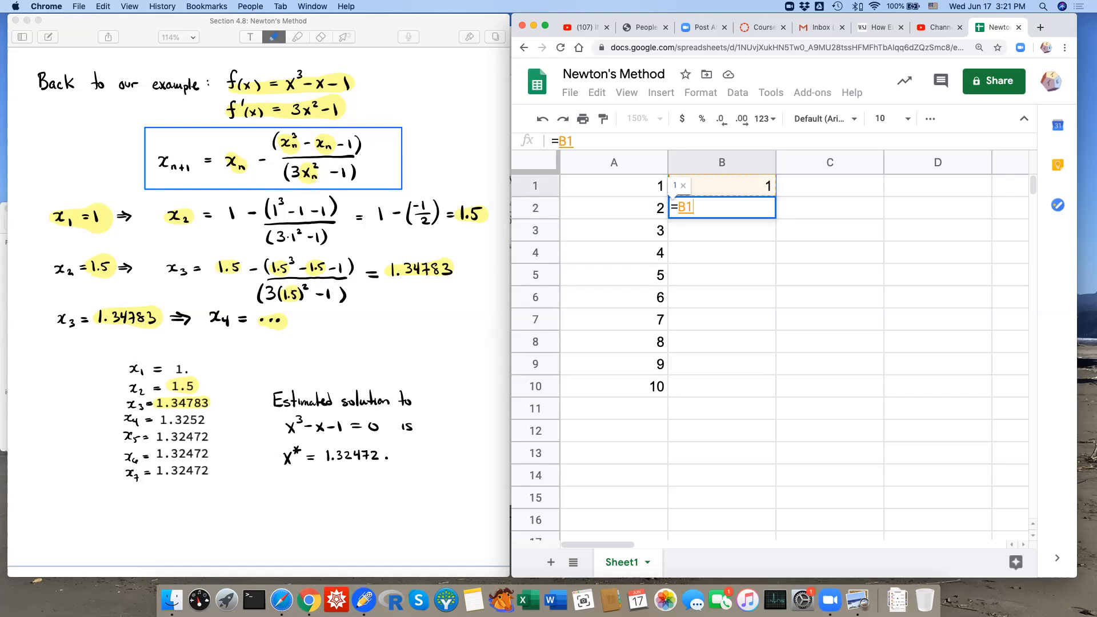
# Complete B2 as =B1-(B1^3-B1-1)/(3*B1^2-1), giving 1.5.
pyautogui.write('- (')
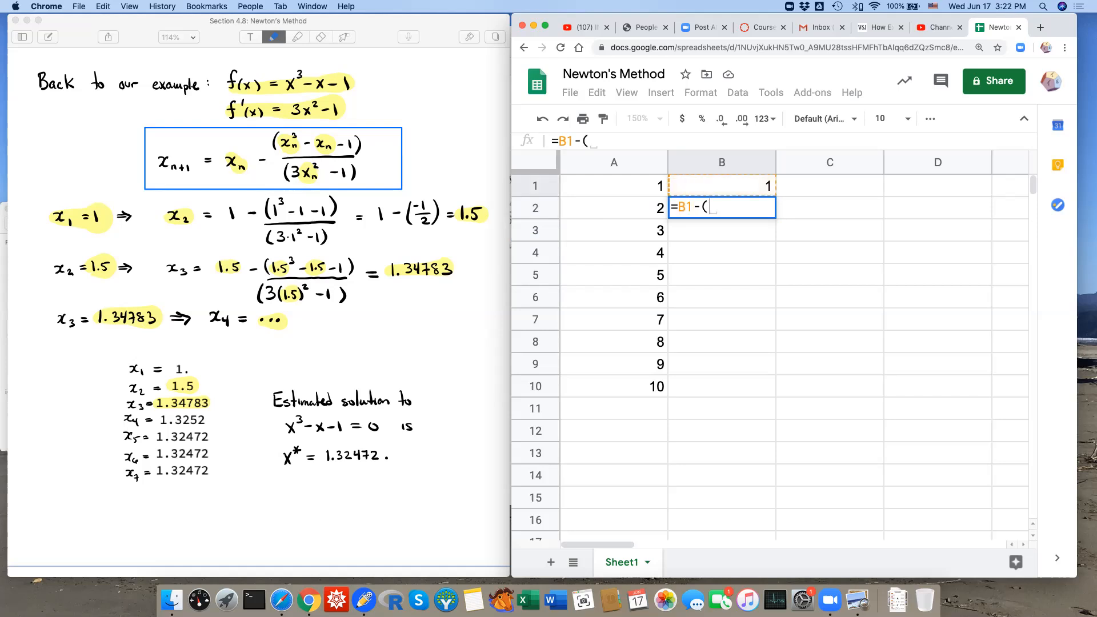
pyautogui.click(721, 186)
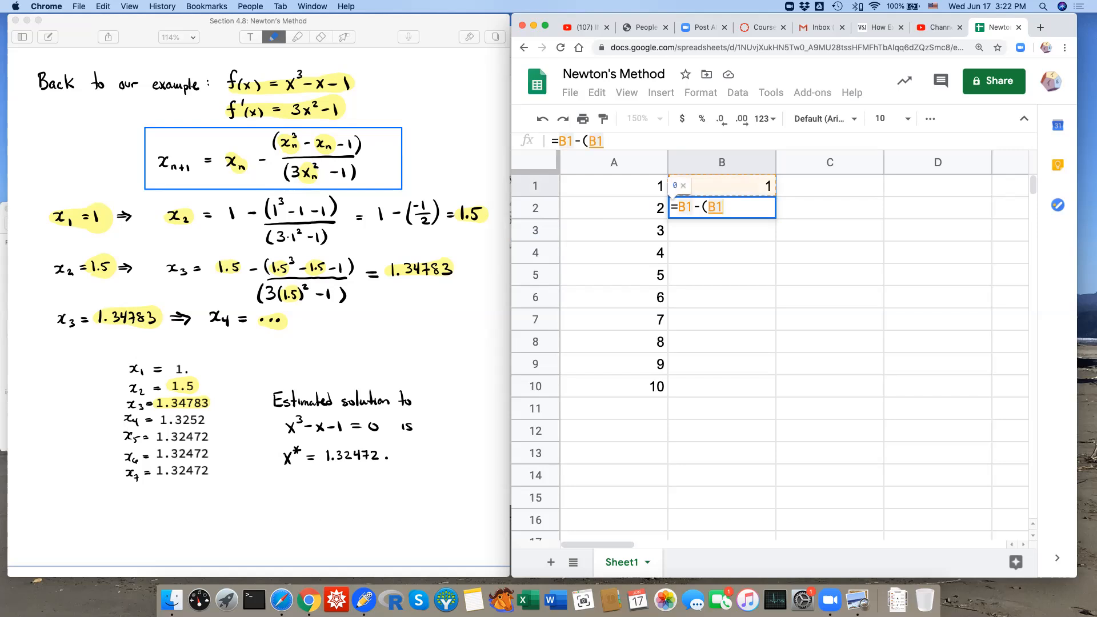
pyautogui.write('^3-')
pyautogui.click(721, 186)
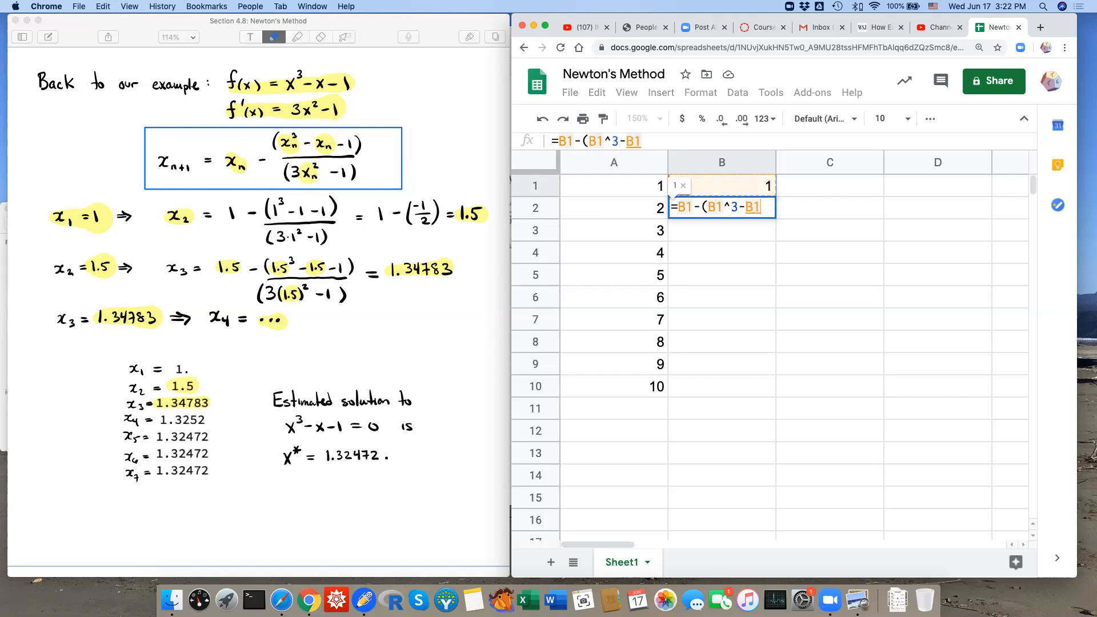
pyautogui.write('-1)')
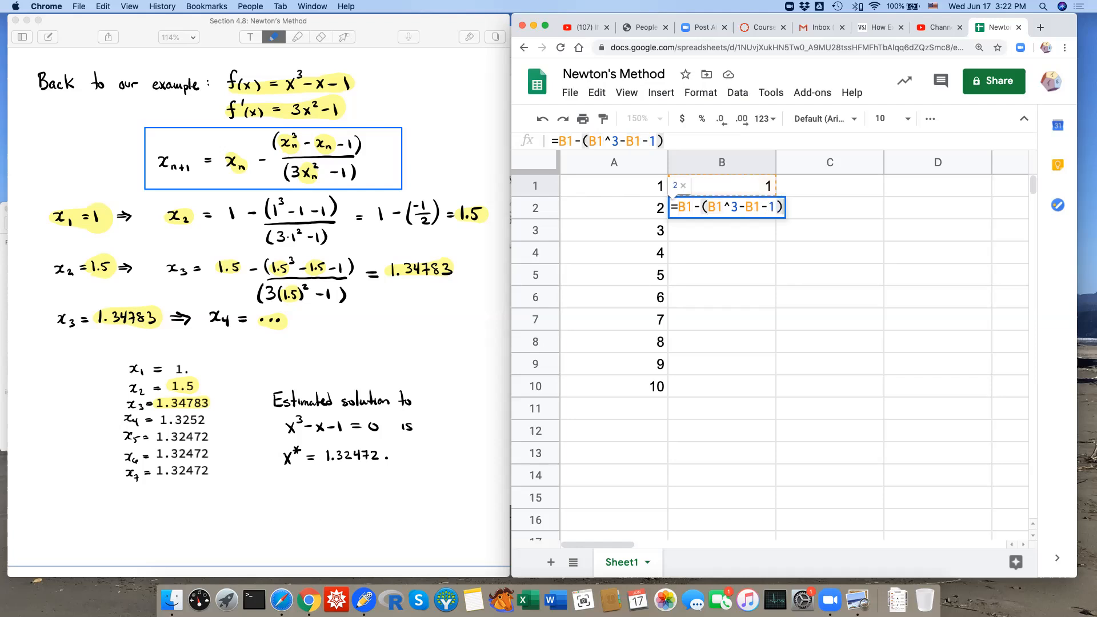
pyautogui.write('/(3*')
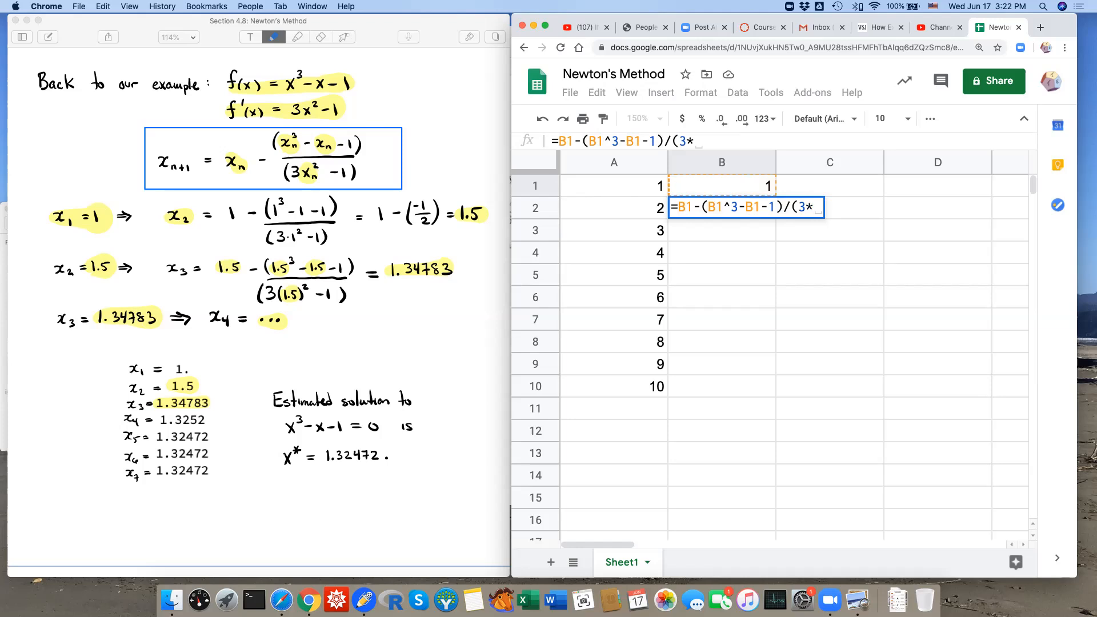
pyautogui.write('B1^2-1)')
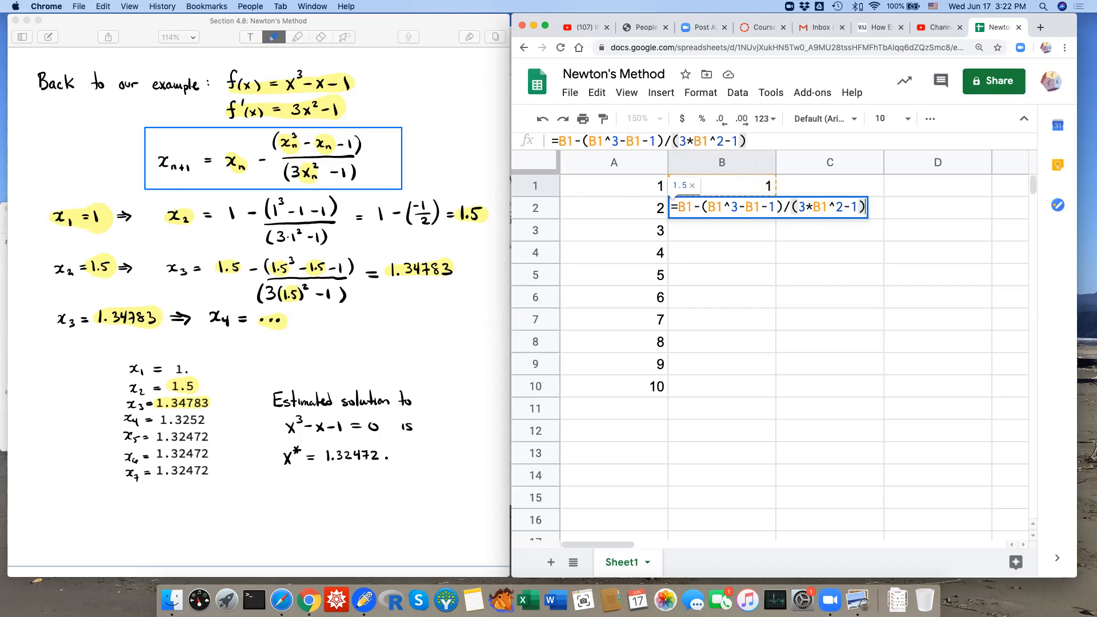
pyautogui.press('Return')
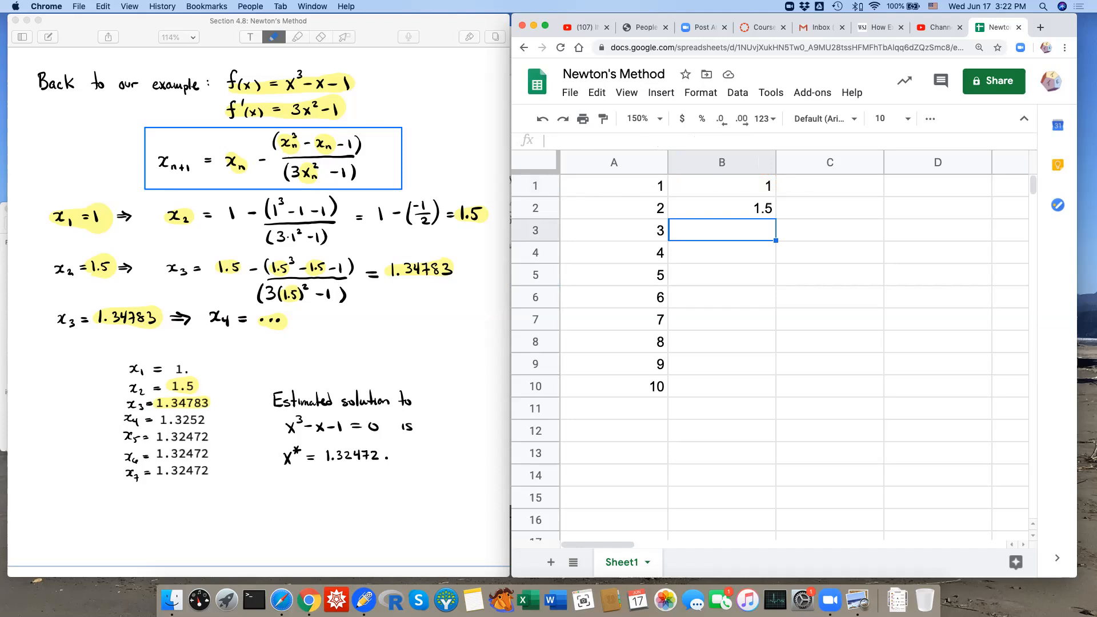
# Fill B2's Newton formula down to B10, converging to 1.324717957, then check B1.
pyautogui.click(721, 208)
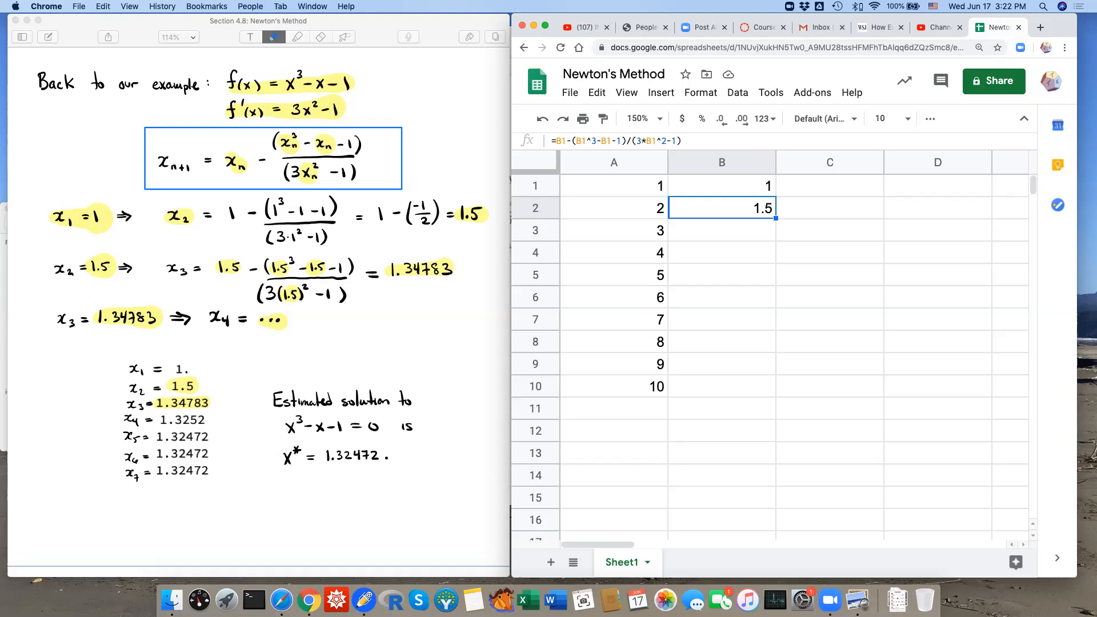
pyautogui.moveTo(776, 218); pyautogui.dragTo(776, 394)
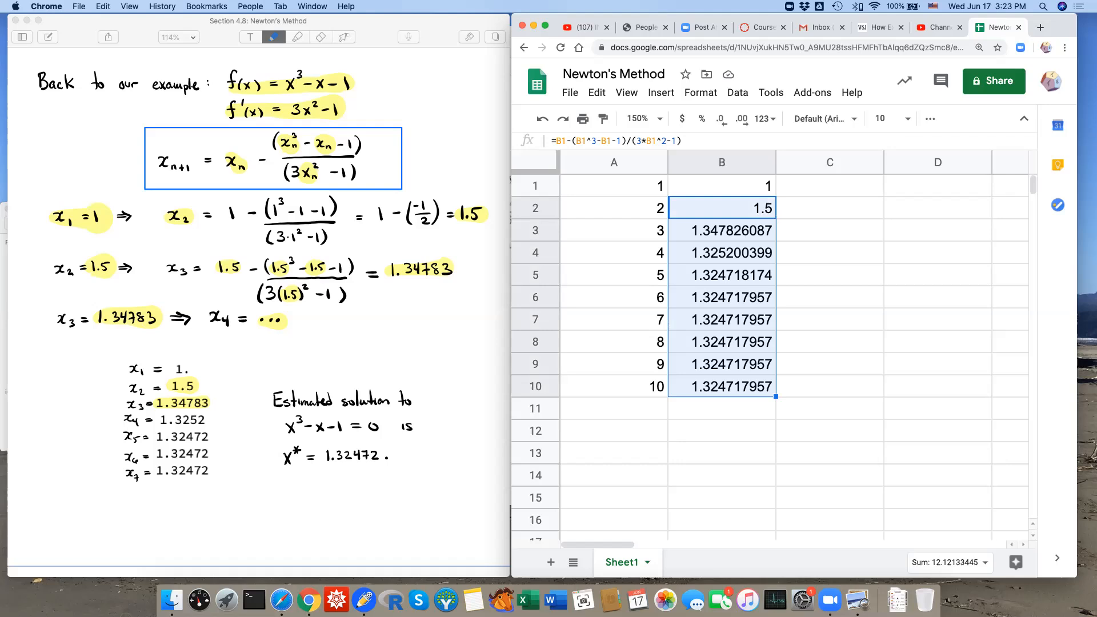
pyautogui.click(722, 208)
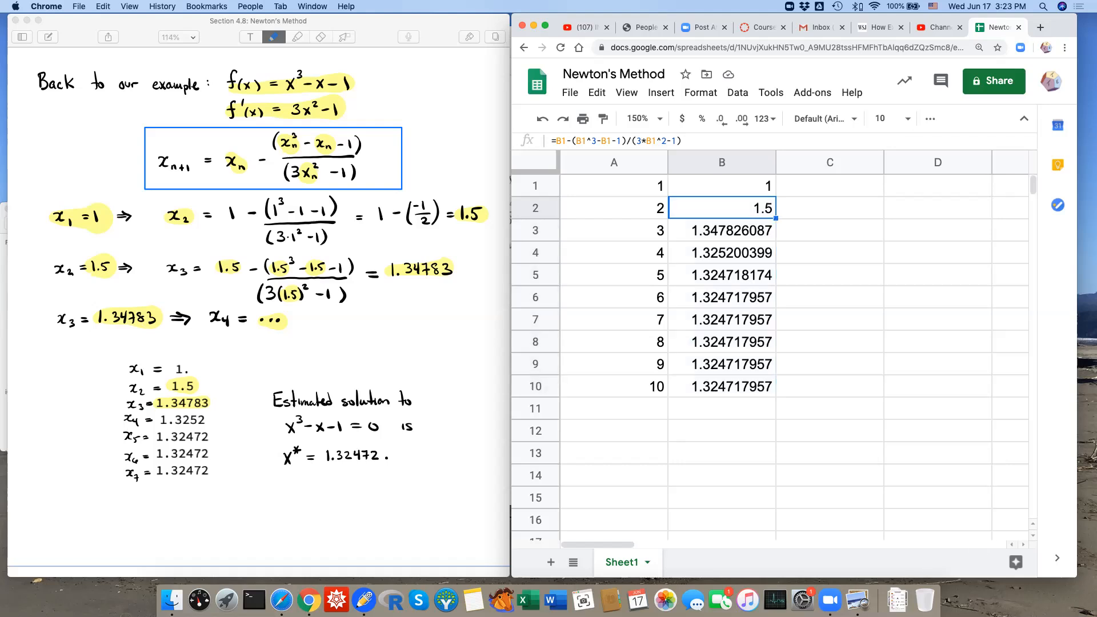
pyautogui.click(722, 186)
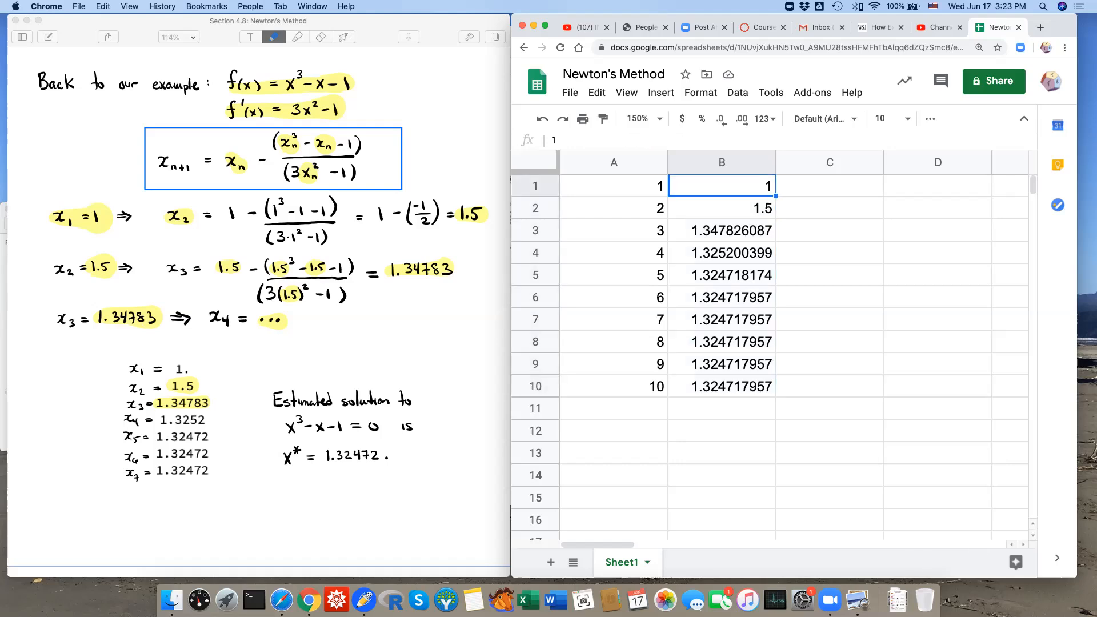
pyautogui.click(722, 230)
pyautogui.click(723, 208)
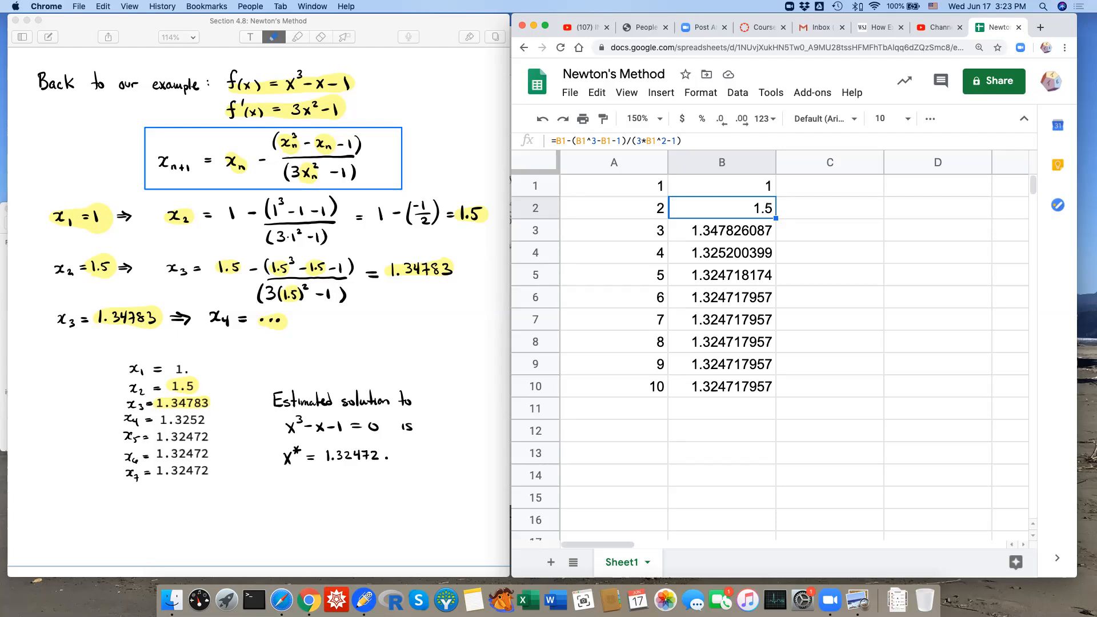
pyautogui.click(721, 297)
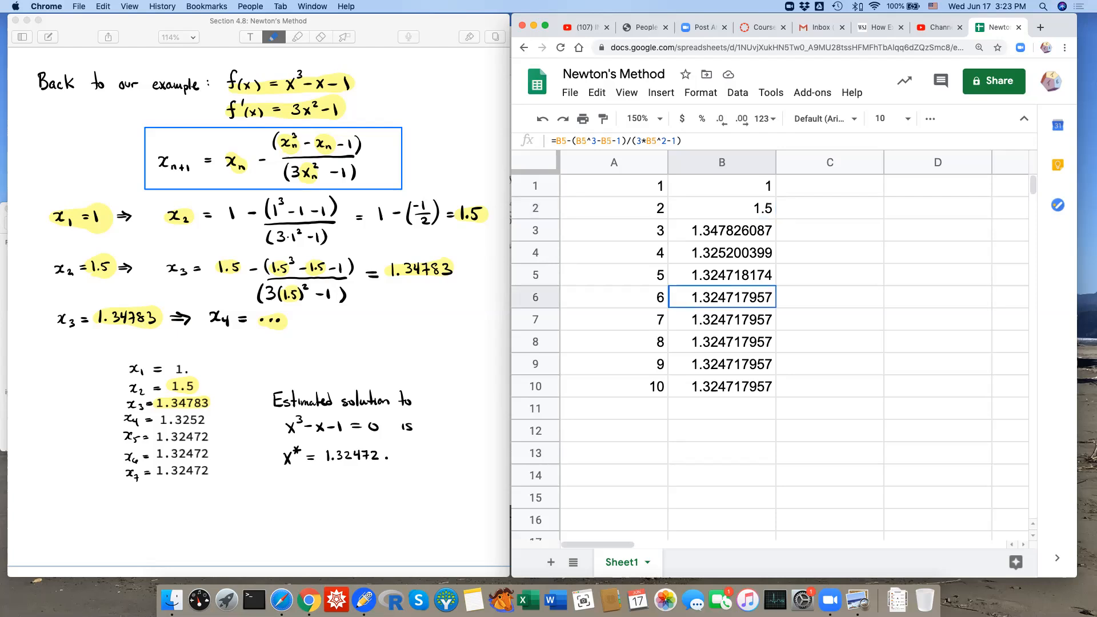